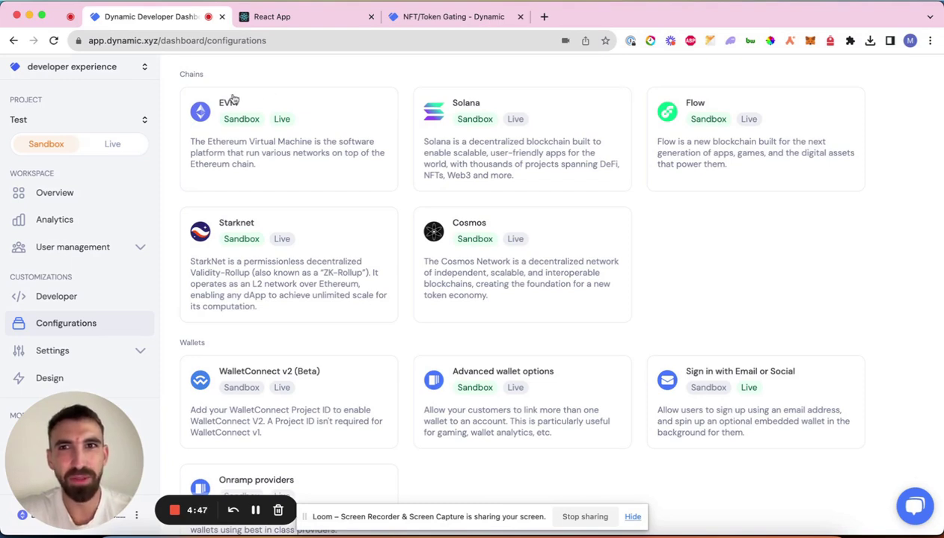
Step: Look over the dashboard's web address, the local React App and the NFT/Token Gating docs page, returning to the developer dashboard
drag(157, 44, 82, 43)
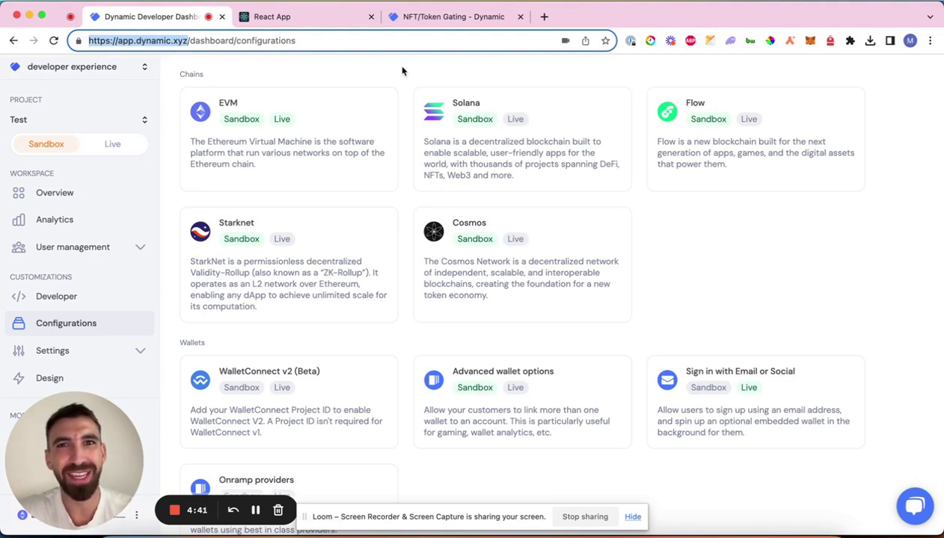
click(301, 17)
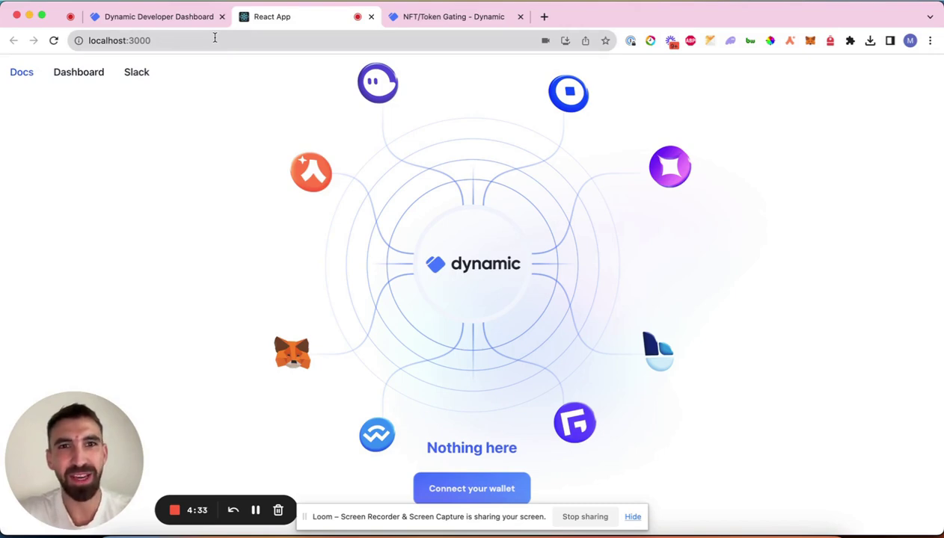
click(434, 17)
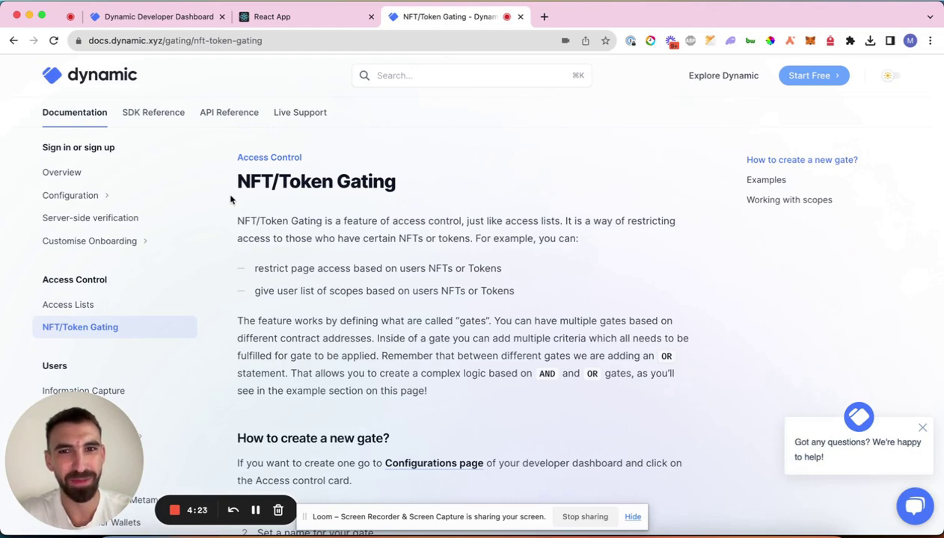
click(160, 16)
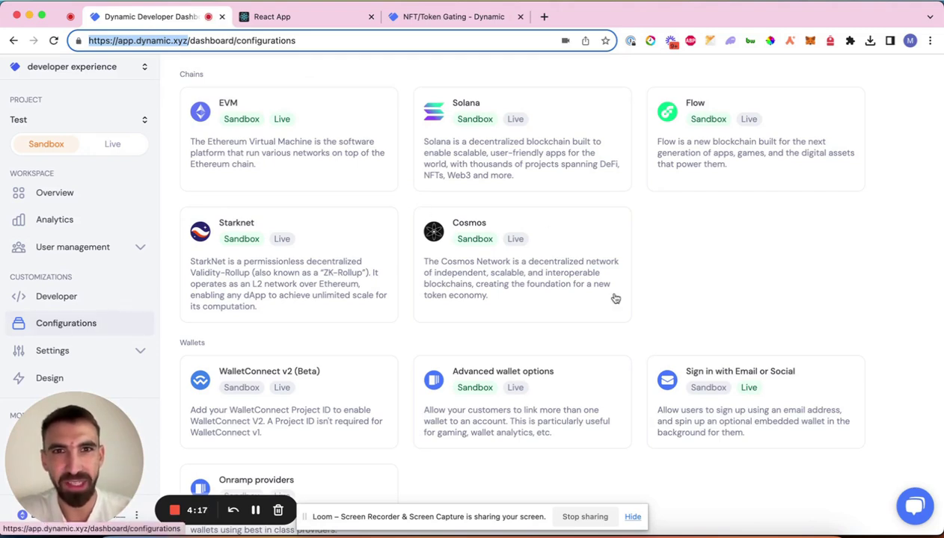
Step: Open the Access control settings from the Onboarding section of the Sandbox configurations
scroll(699, 298, down, 5)
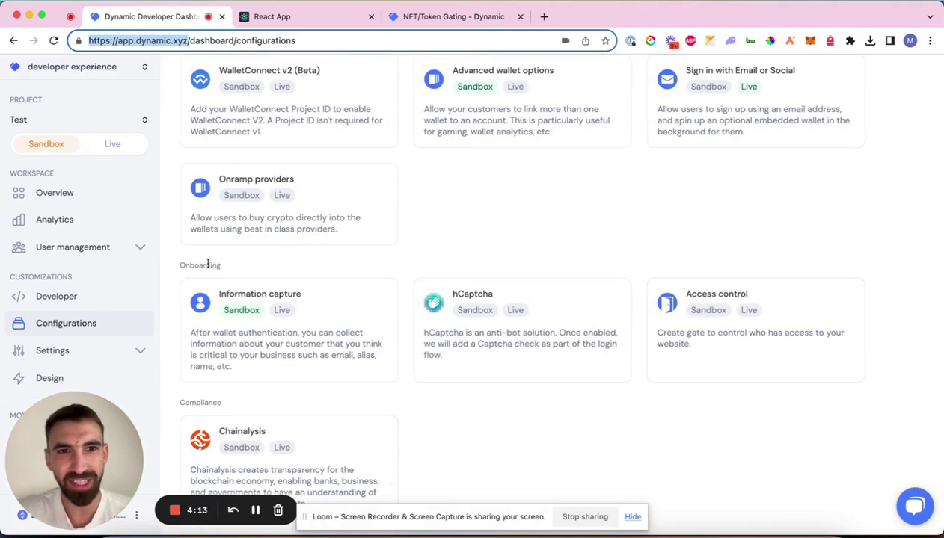
click(731, 342)
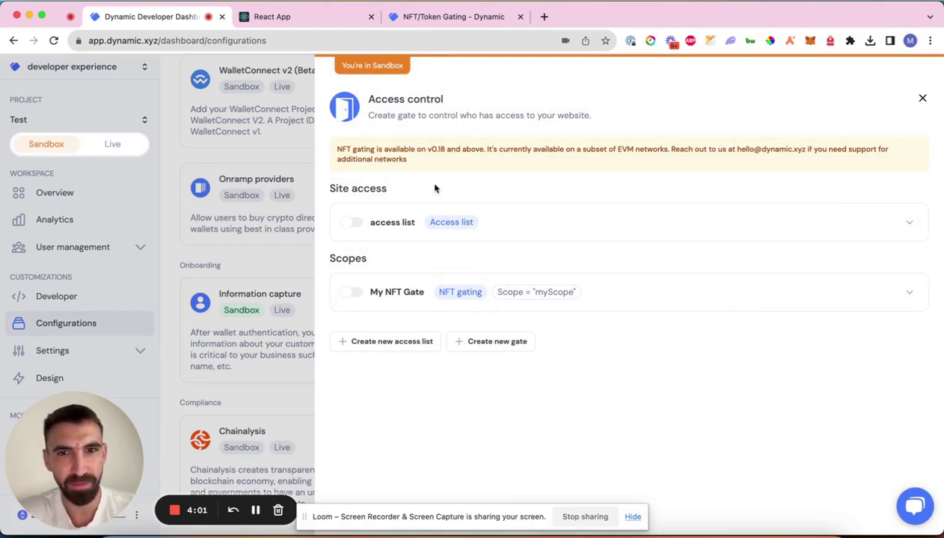
click(494, 344)
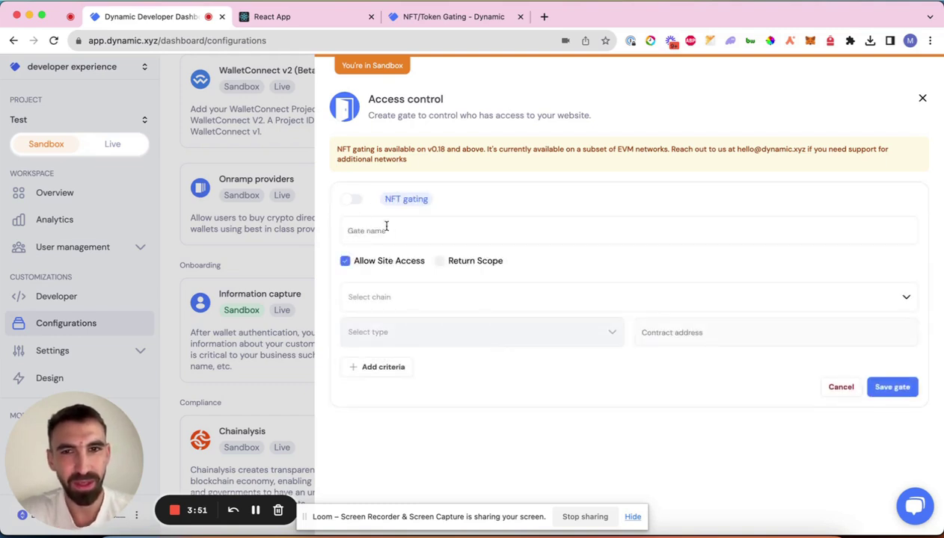
click(389, 231)
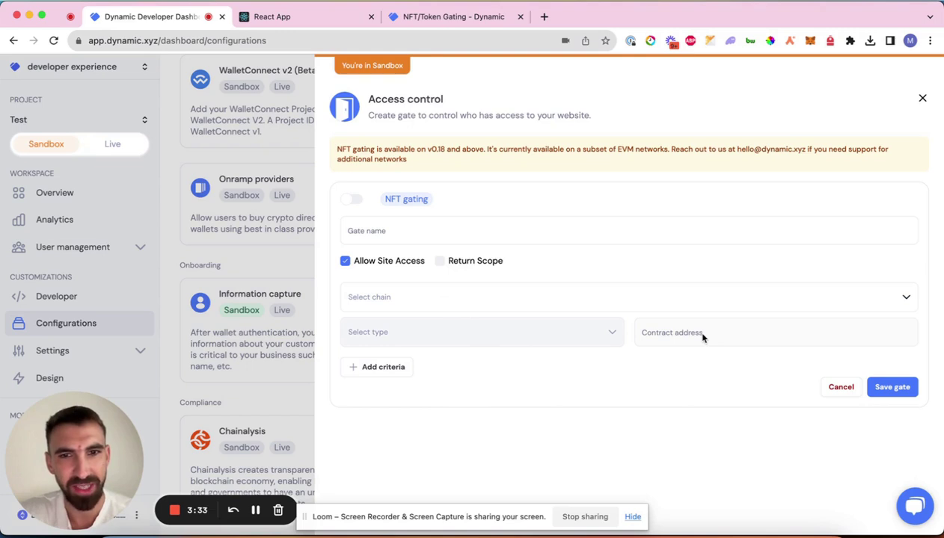
click(847, 392)
Step: Expand My NFT Gate and review its gate name, scope name, chain and contract criteria
click(912, 293)
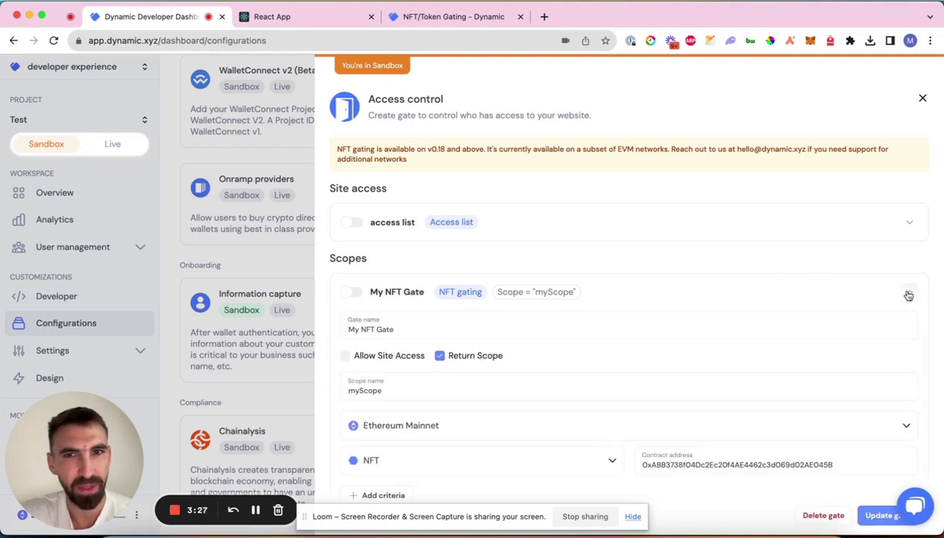
scroll(560, 296, down, 2)
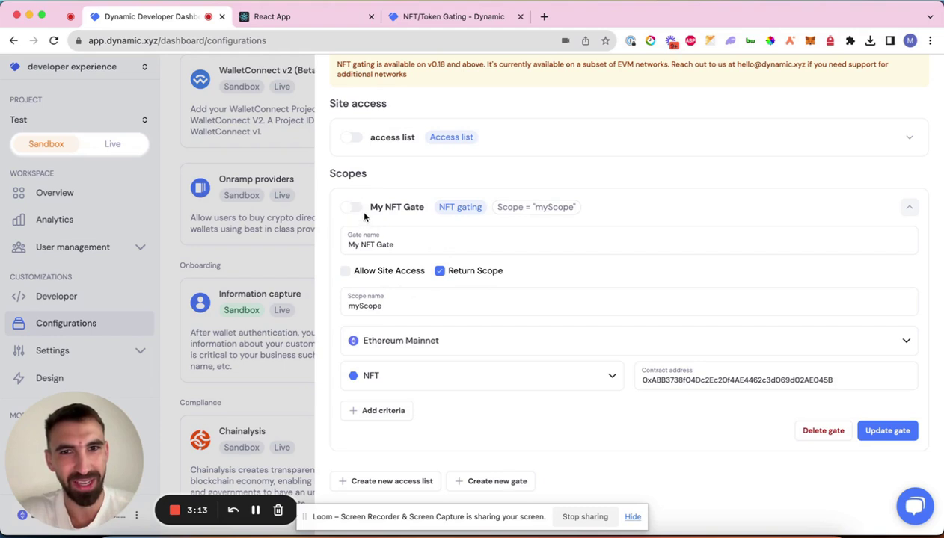
drag(410, 245, 336, 242)
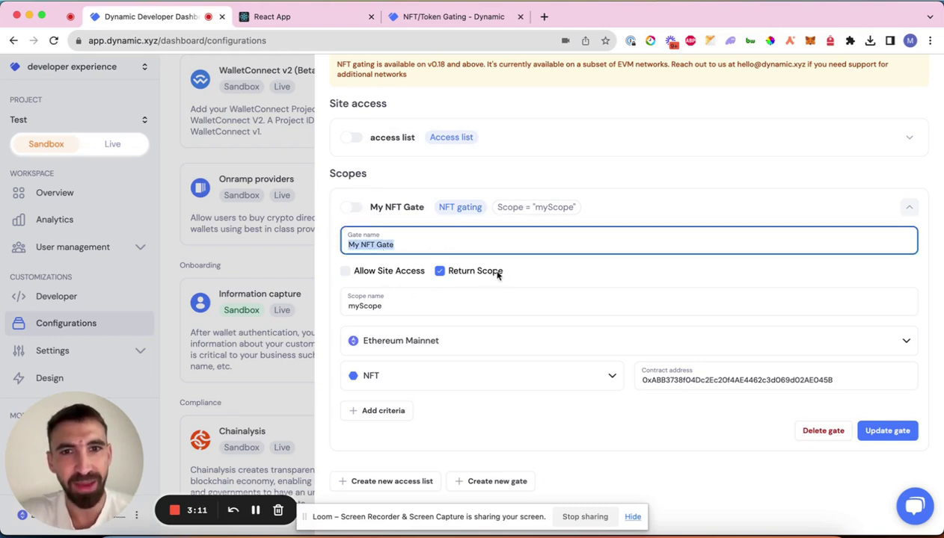
double_click(356, 301)
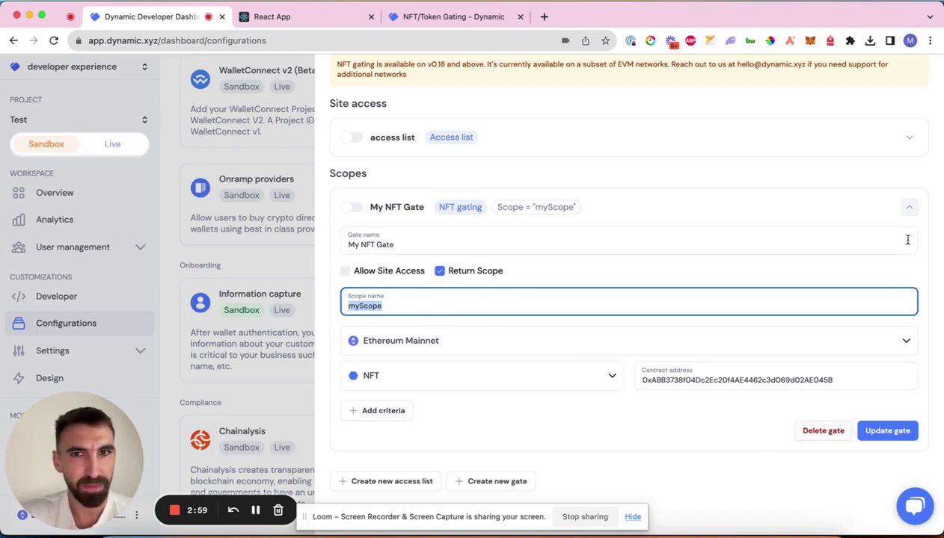
Step: Collapse the details of My NFT Gate and enable the gate
click(909, 207)
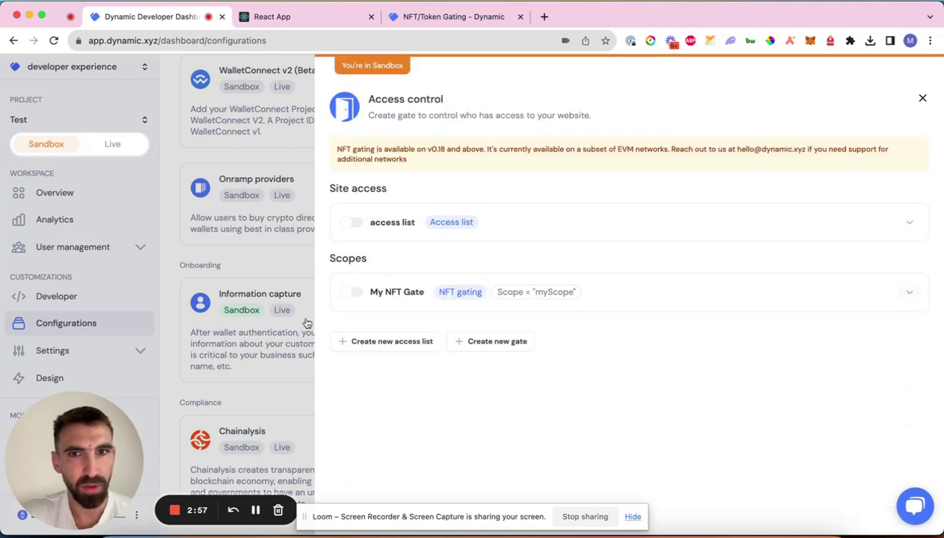
click(352, 292)
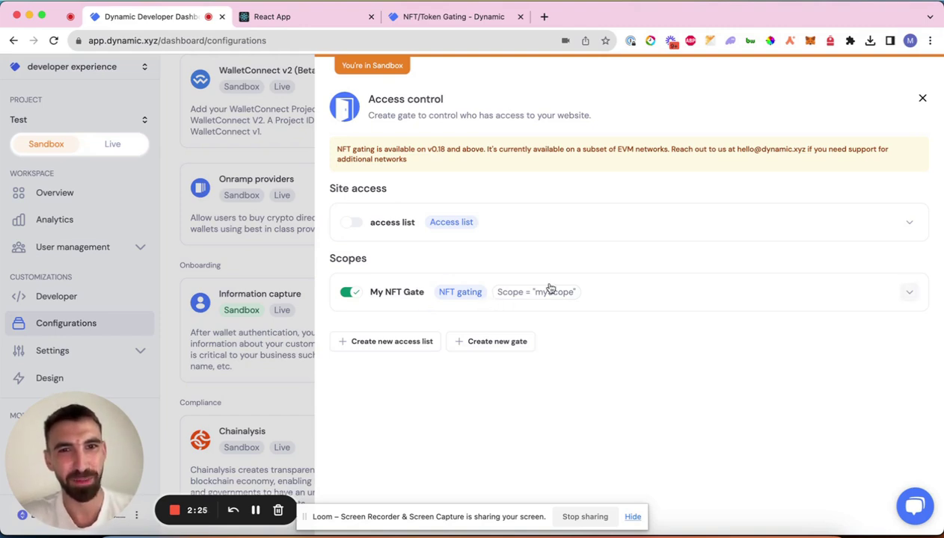
Step: Switch to the local React App, connect the MetaMask wallet and sign its sign-in request
click(268, 22)
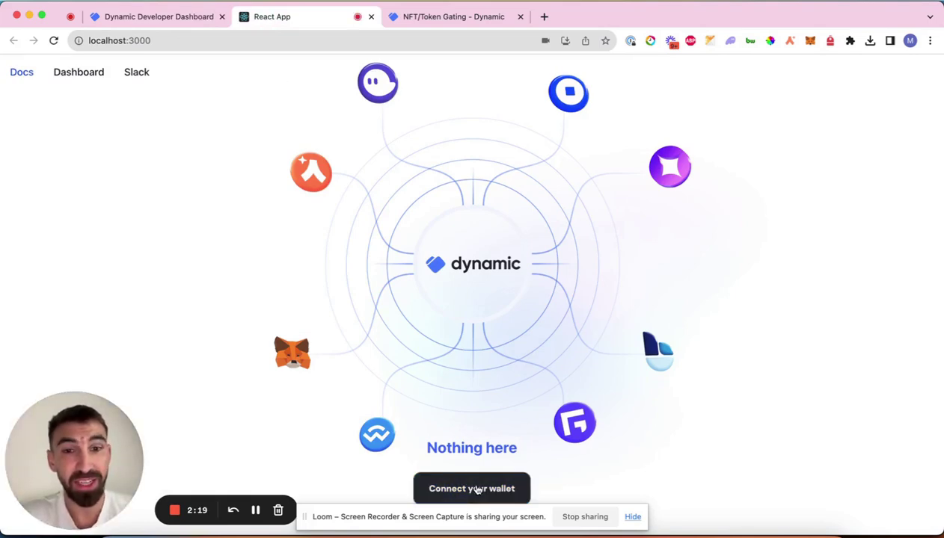
click(472, 489)
click(497, 252)
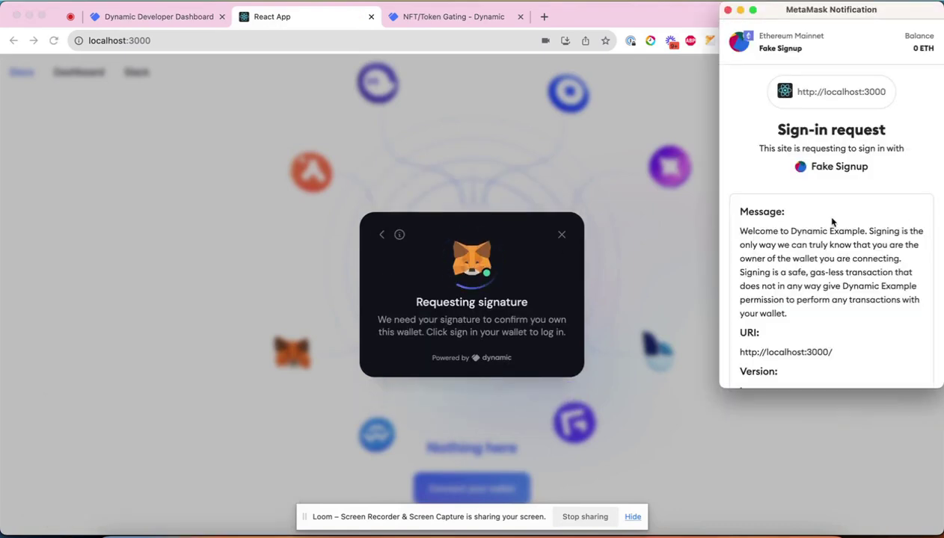
scroll(823, 217, down, 5)
click(886, 365)
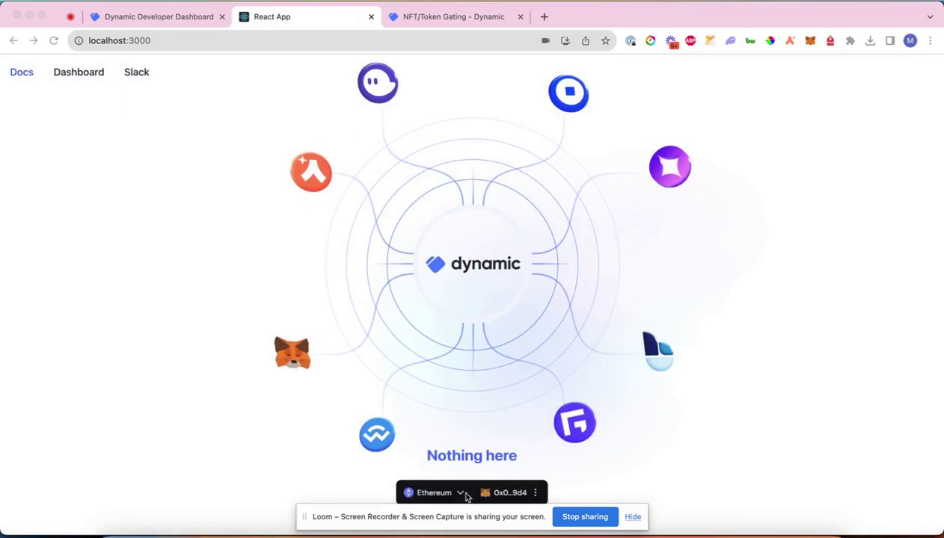
Step: Check the message displayed above the connected wallet widget
click(510, 456)
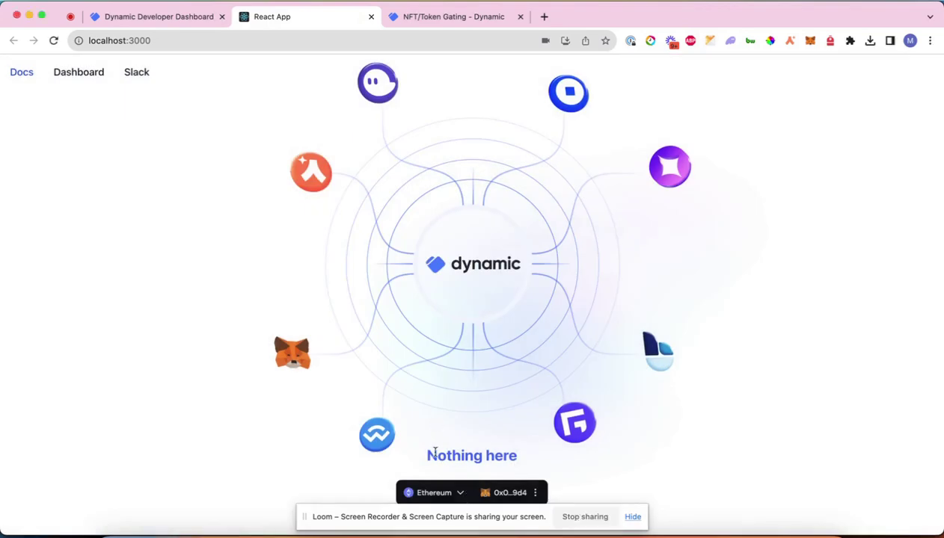
drag(423, 455, 522, 455)
click(522, 456)
Step: Start linking a new wallet from the wallet widget and switch the MetaMask extension to Account 1
click(534, 495)
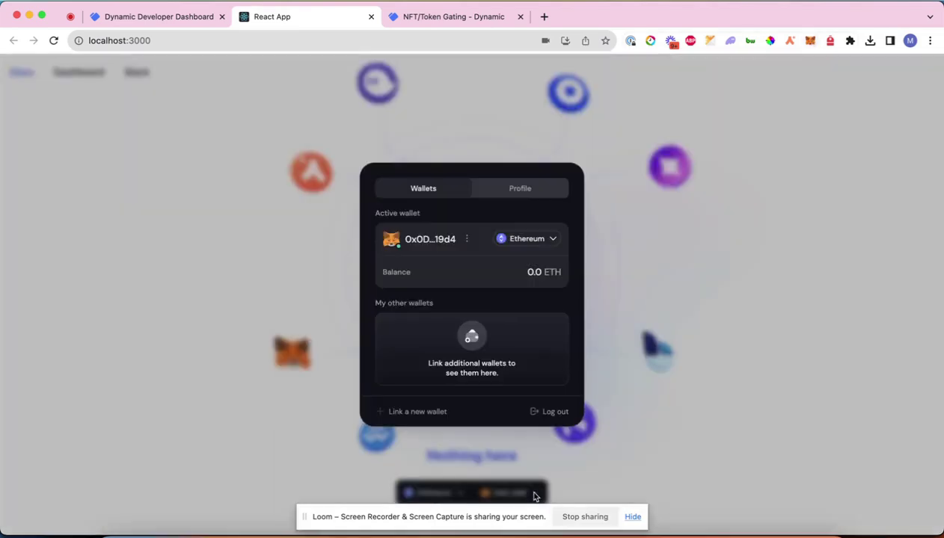
click(404, 414)
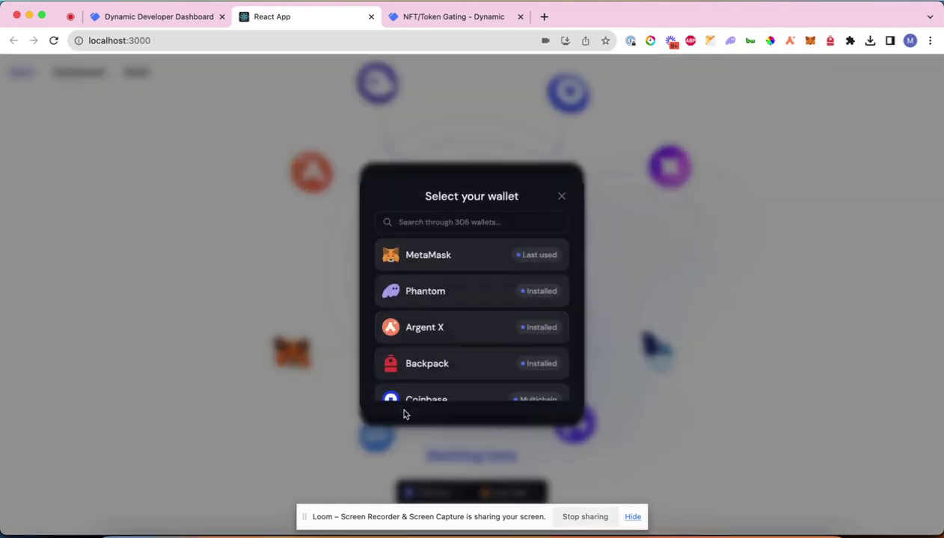
click(809, 40)
click(693, 75)
scroll(695, 172, up, 1)
click(679, 189)
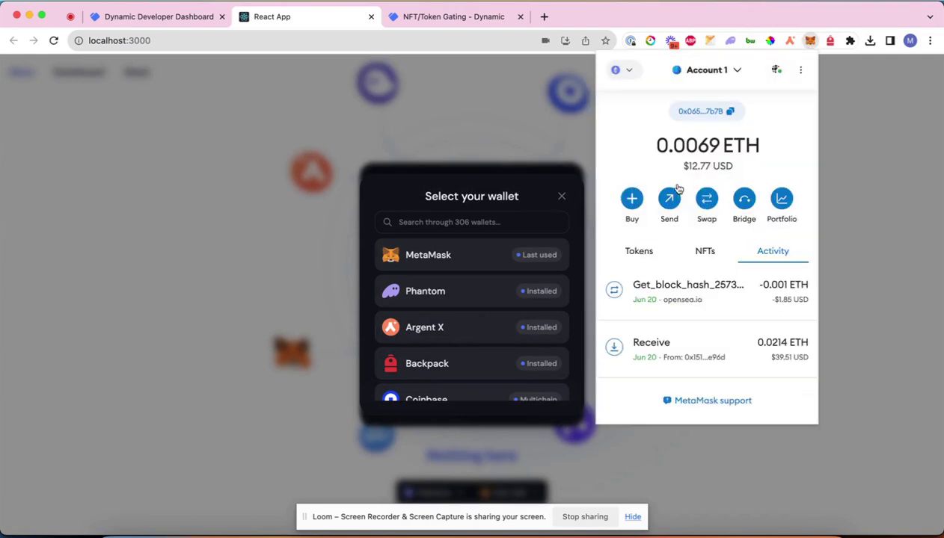
Step: Choose MetaMask as the wallet to link and sign the sign-in request with Account 1
click(467, 261)
click(479, 257)
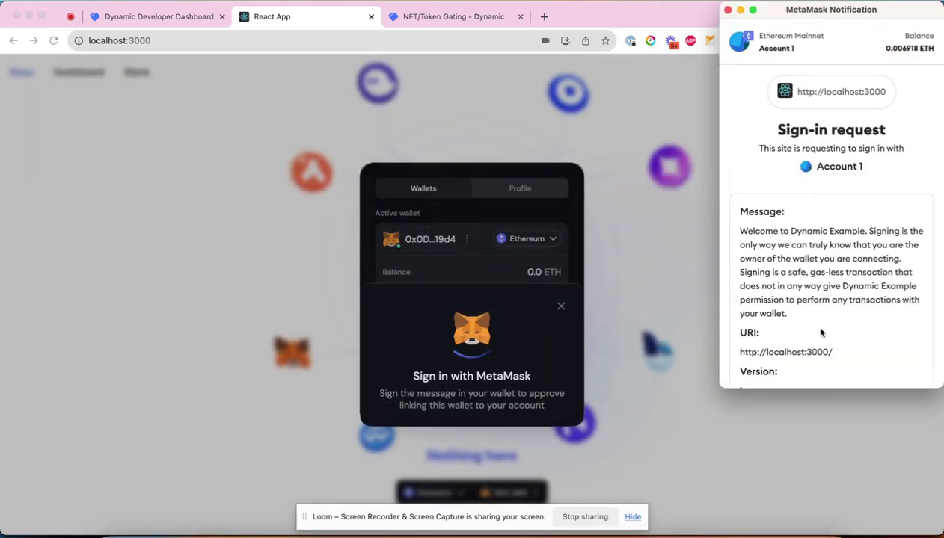
scroll(823, 335, down, 5)
click(883, 364)
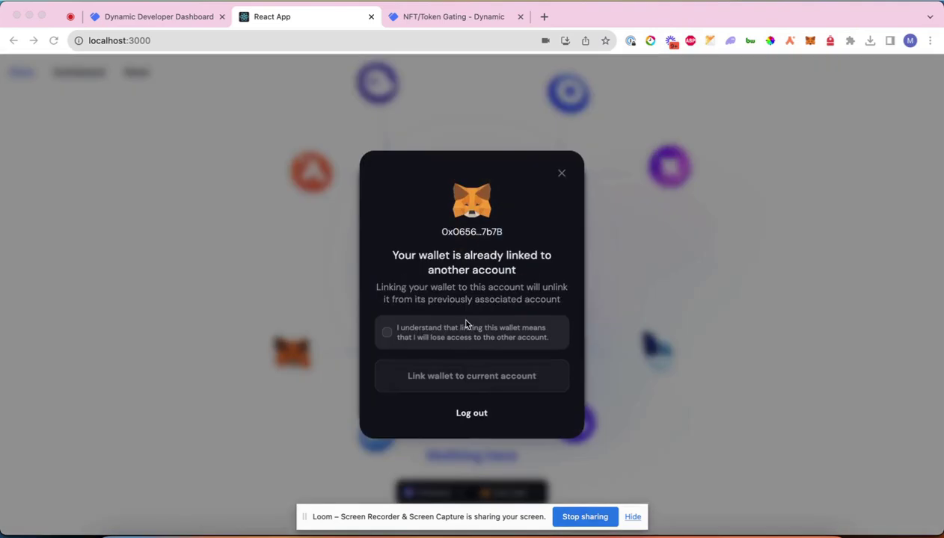
Step: Acknowledge losing access to the other account, link the wallet to the current account by signing the transfer, and close the wallet window
click(387, 332)
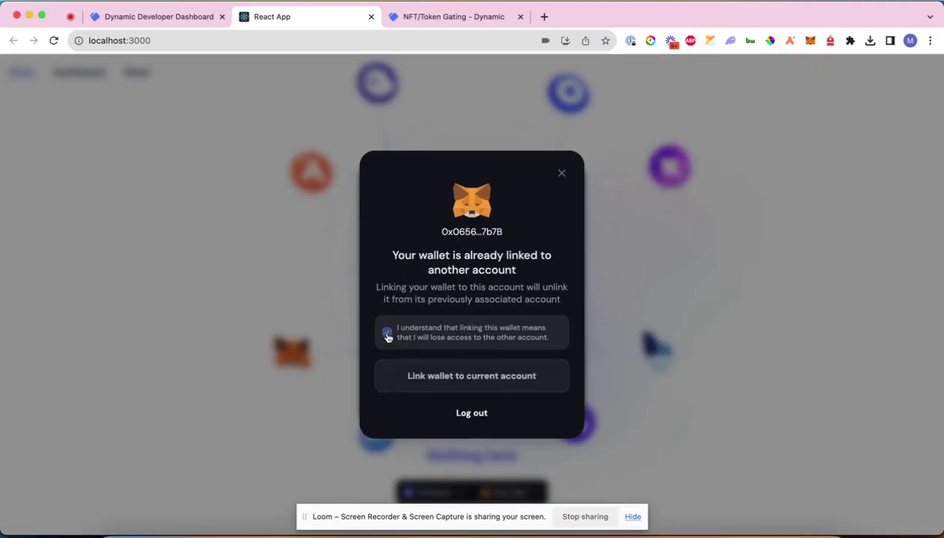
click(441, 373)
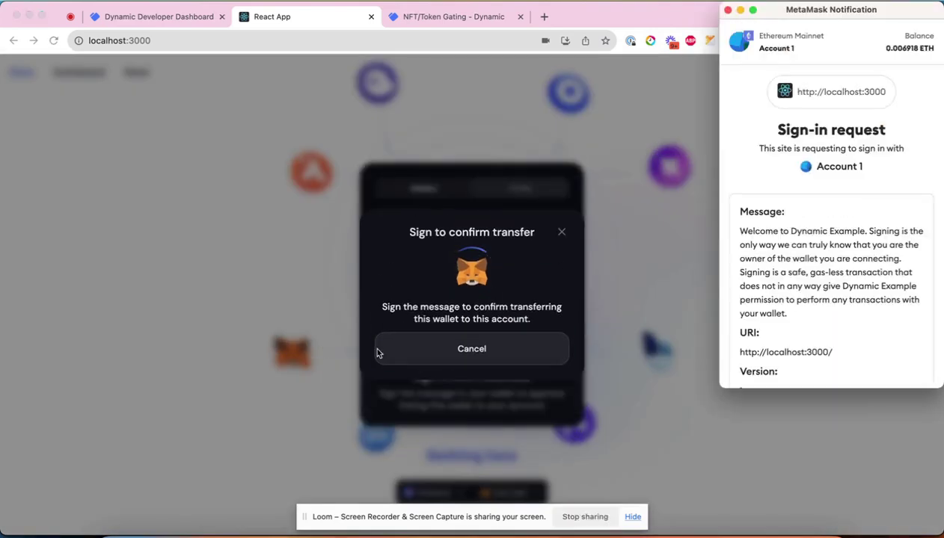
scroll(867, 295, down, 5)
click(884, 364)
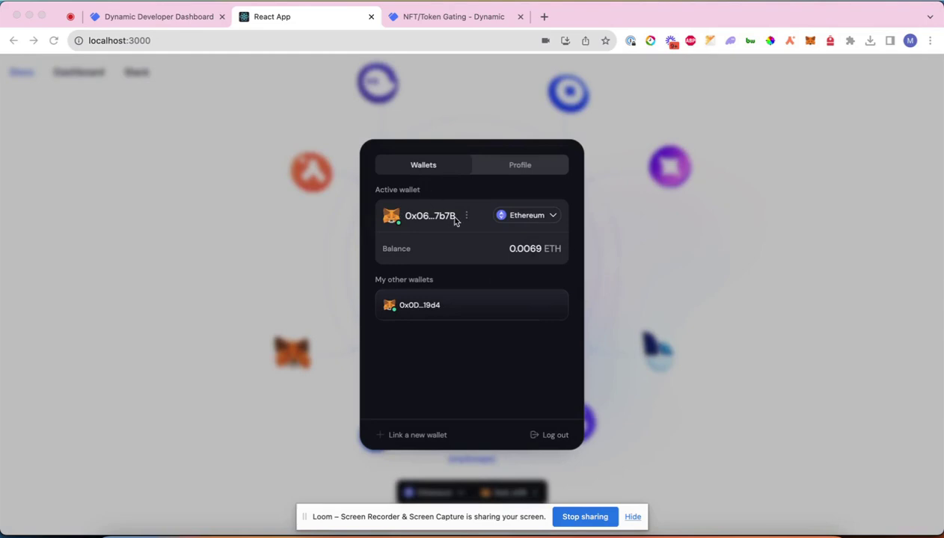
click(323, 237)
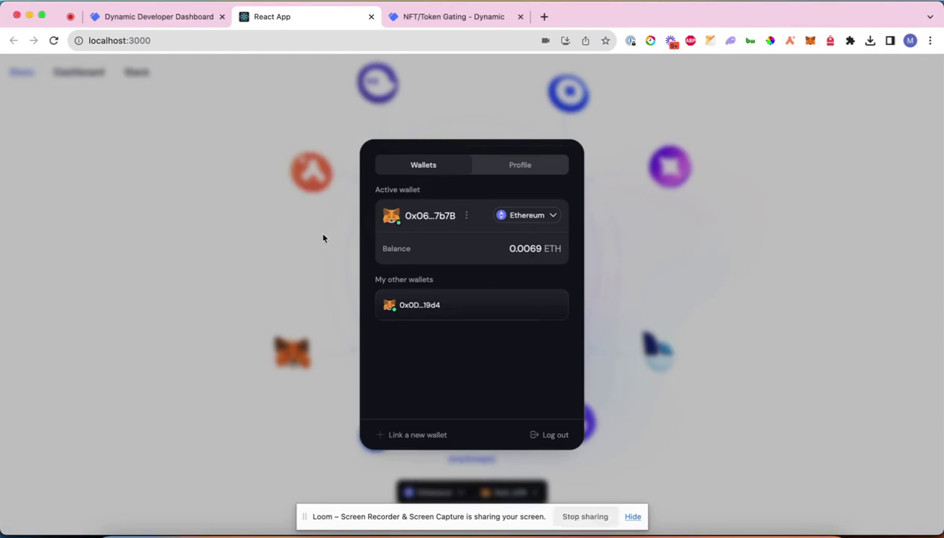
click(674, 313)
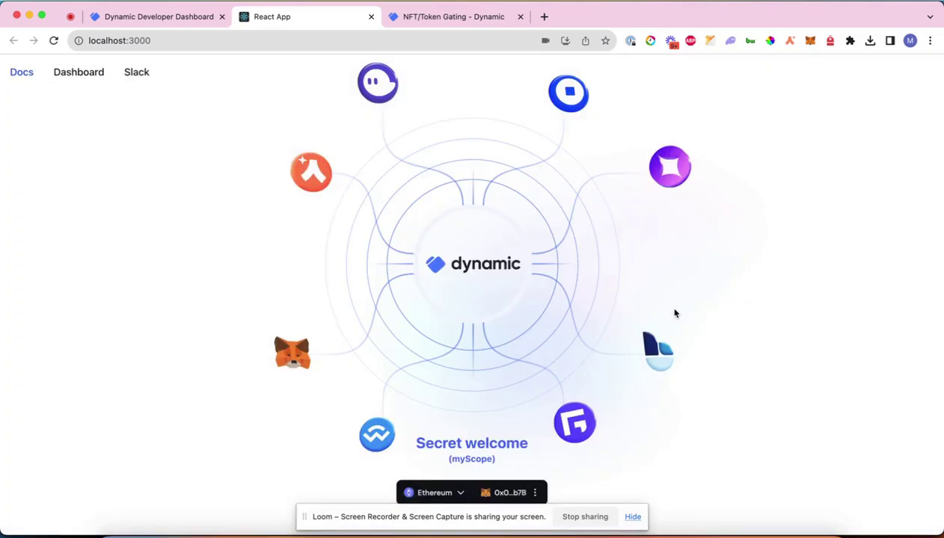
Step: Examine the welcome heading and the scope name displayed above the wallet widget
double_click(471, 458)
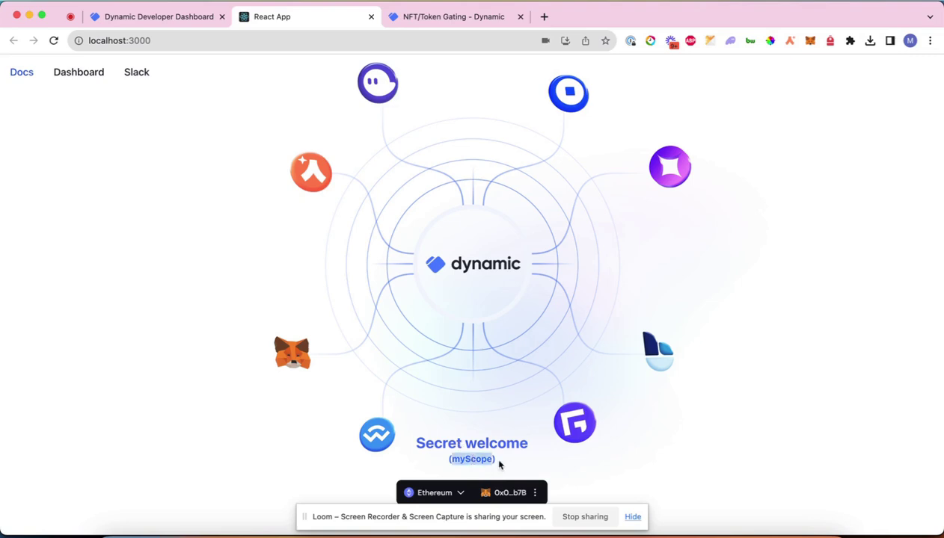
click(514, 467)
double_click(472, 458)
click(503, 464)
drag(528, 446, 405, 445)
click(420, 444)
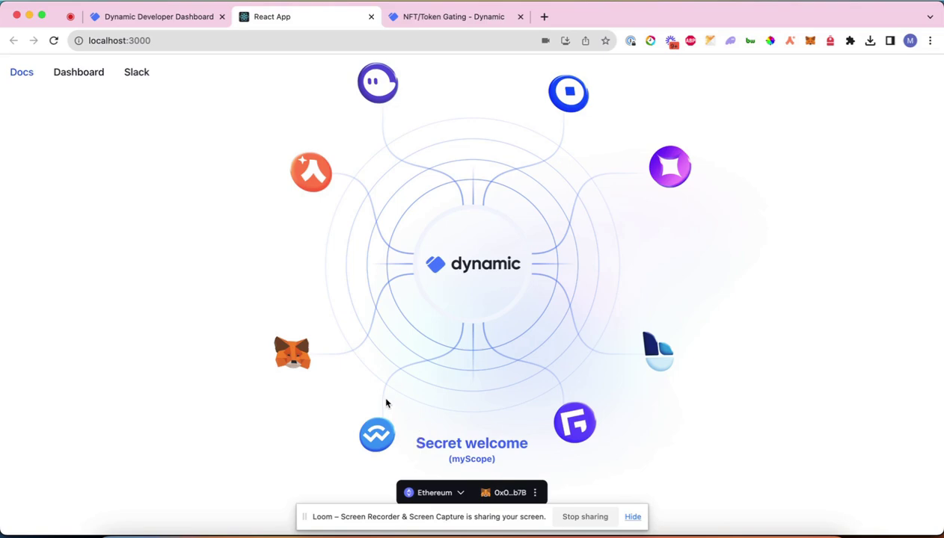
Step: Read the NFT/Token Gating docs through Working with scopes, view the linked useDynamicScopes page, and return to the developer dashboard
click(434, 17)
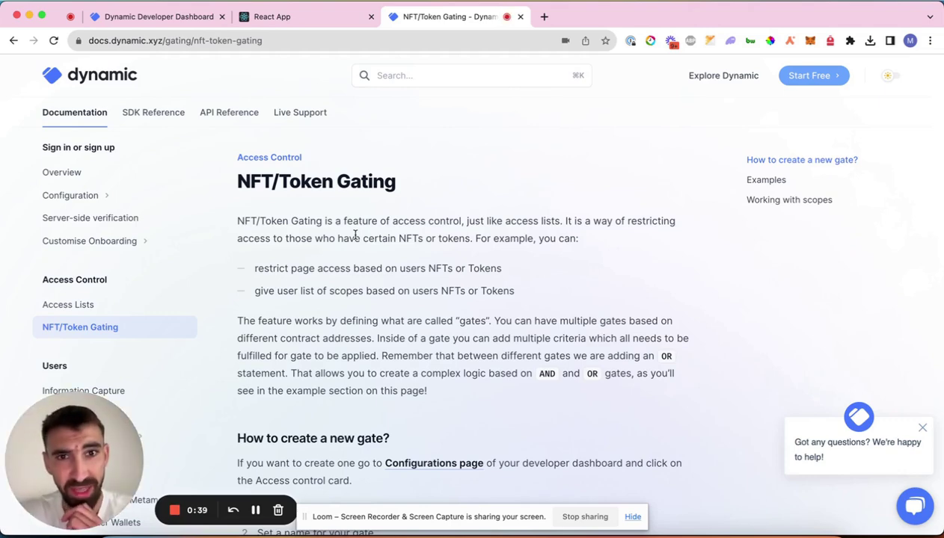
scroll(472, 194, down, 10)
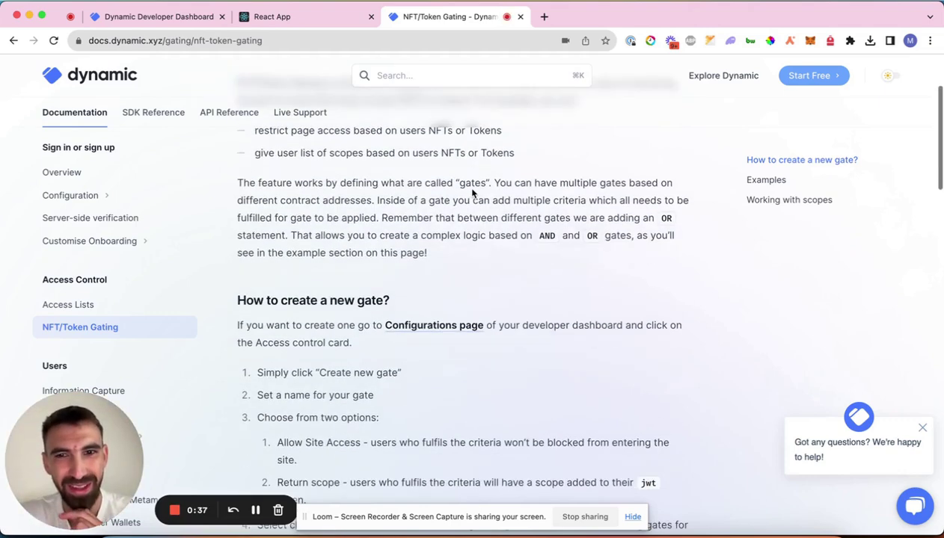
scroll(472, 194, down, 15)
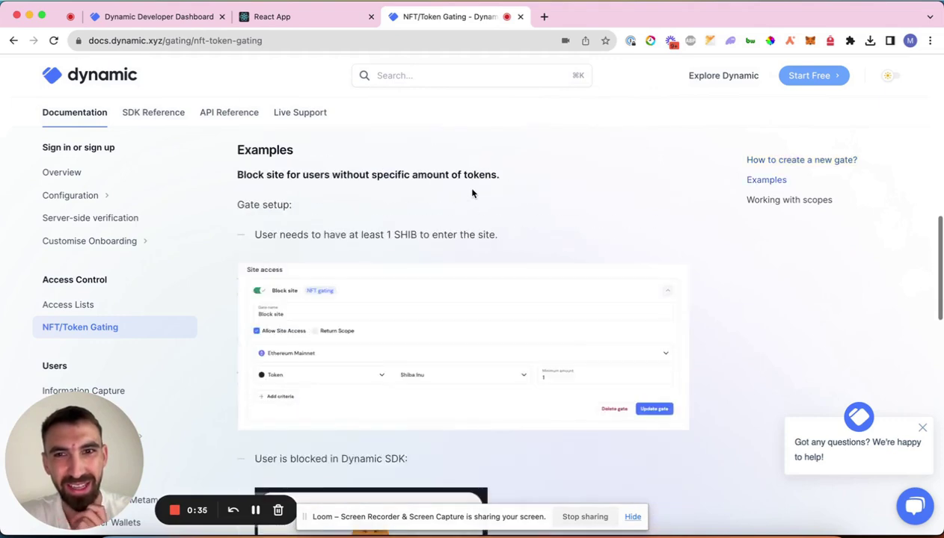
scroll(431, 277, down, 10)
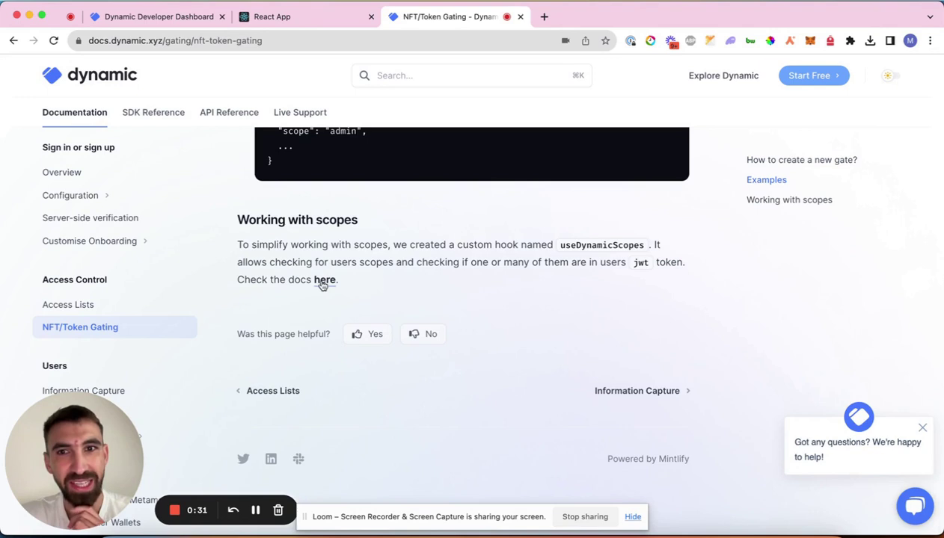
click(324, 280)
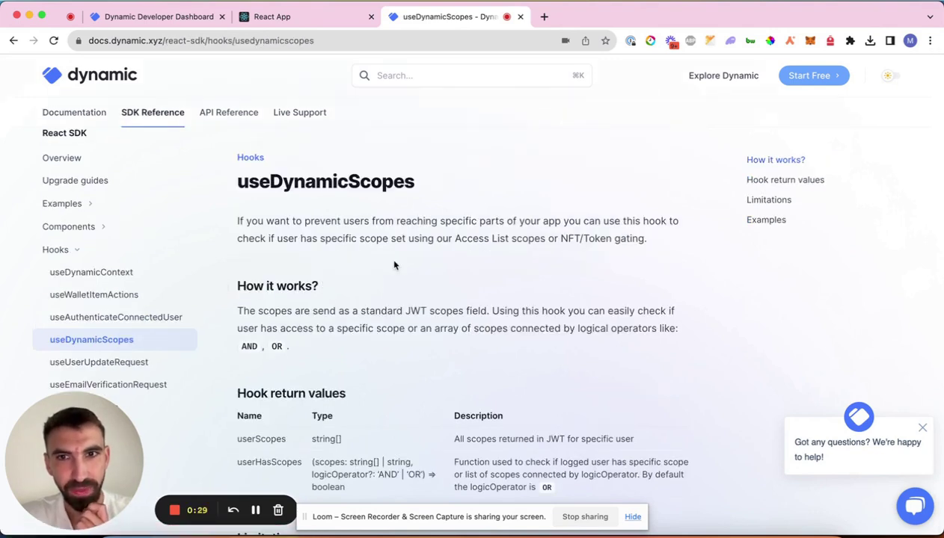
double_click(310, 185)
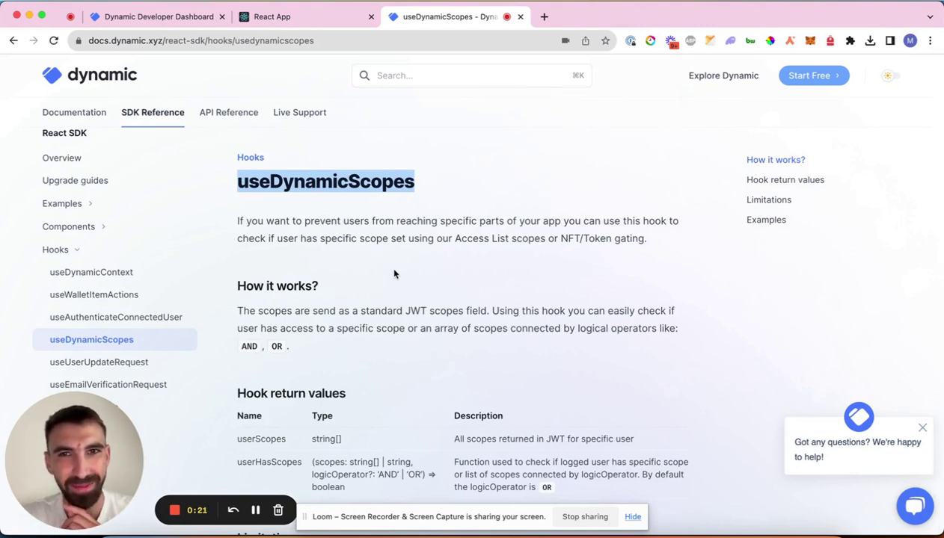
click(148, 16)
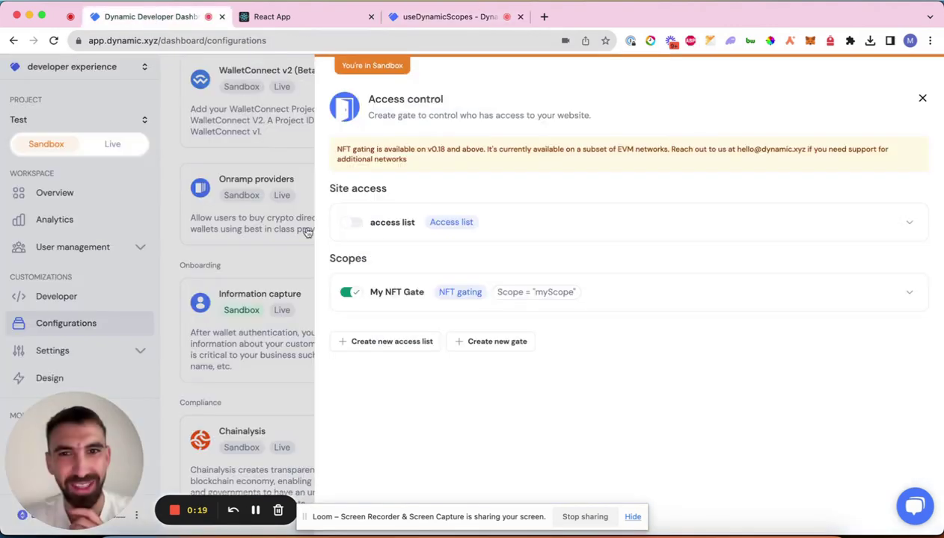